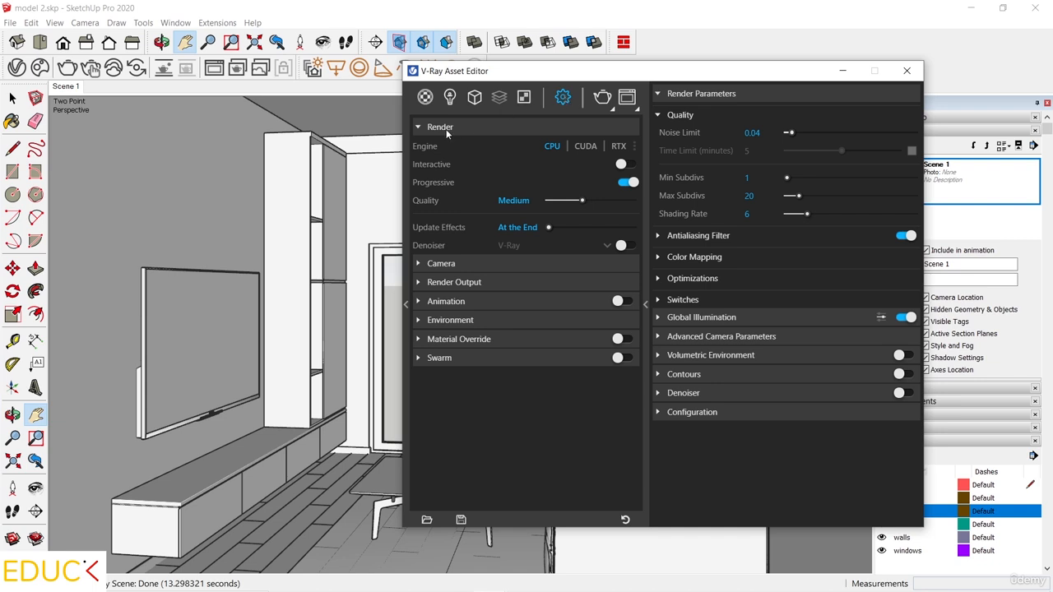
# Step: Set the V-Ray render engine to CUDA after trying RTX, and check the devices available for each GPU engine
pyautogui.moveTo(436, 146)
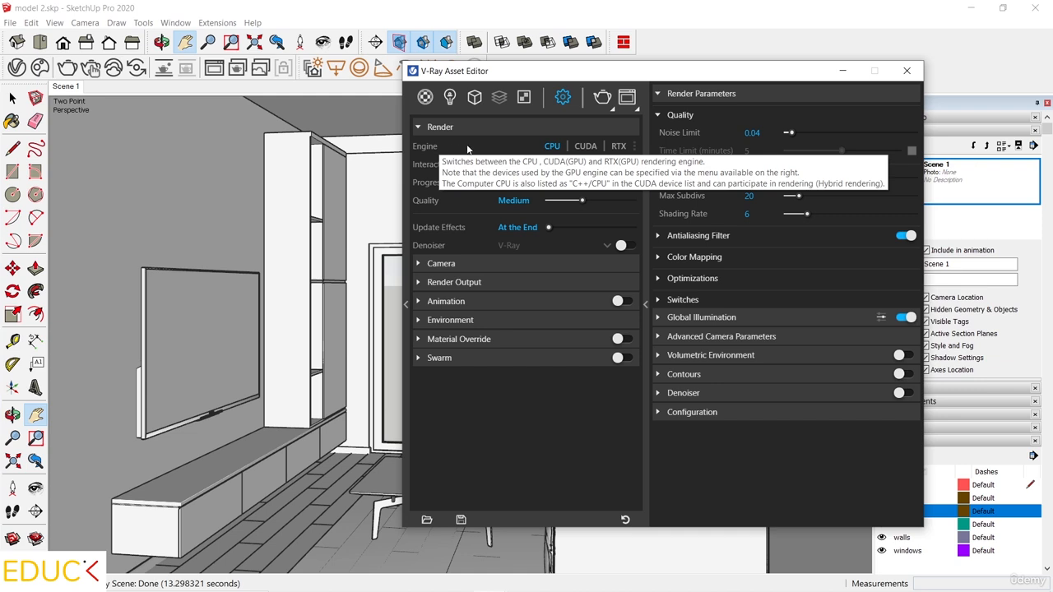
pyautogui.click(585, 145)
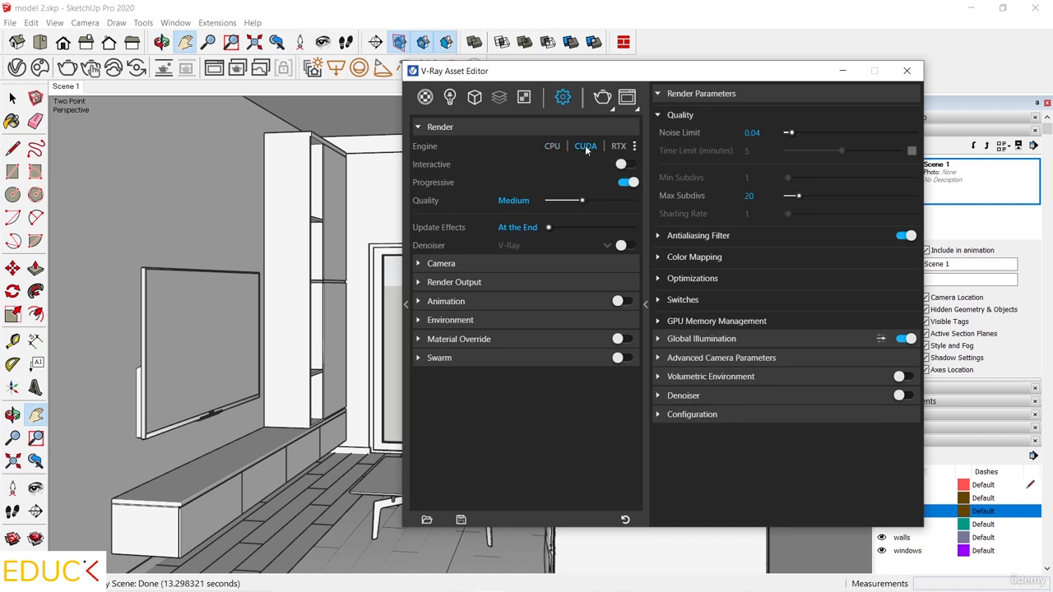
pyautogui.click(619, 146)
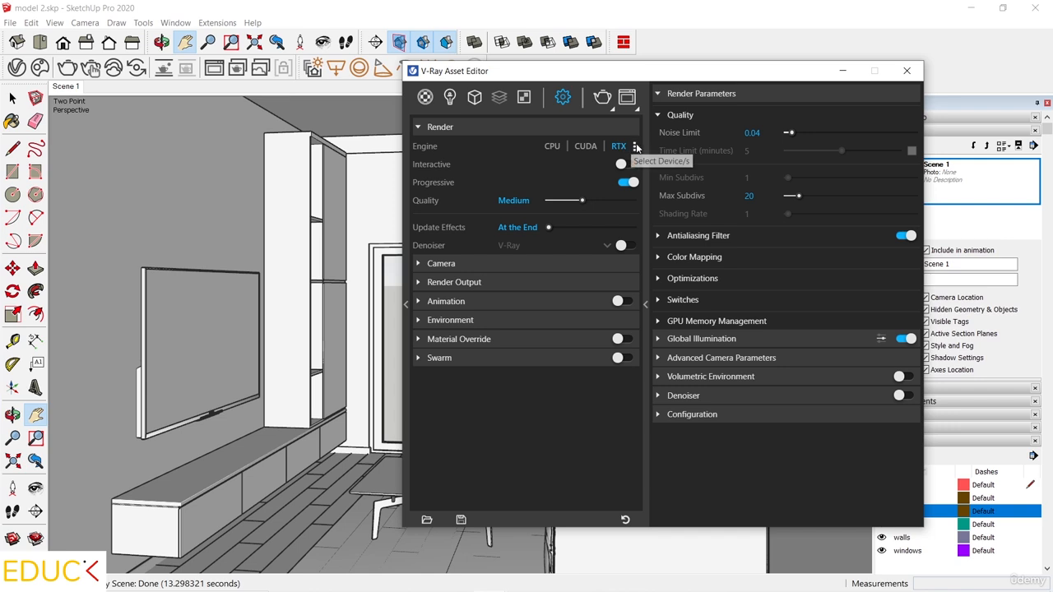
pyautogui.click(636, 146)
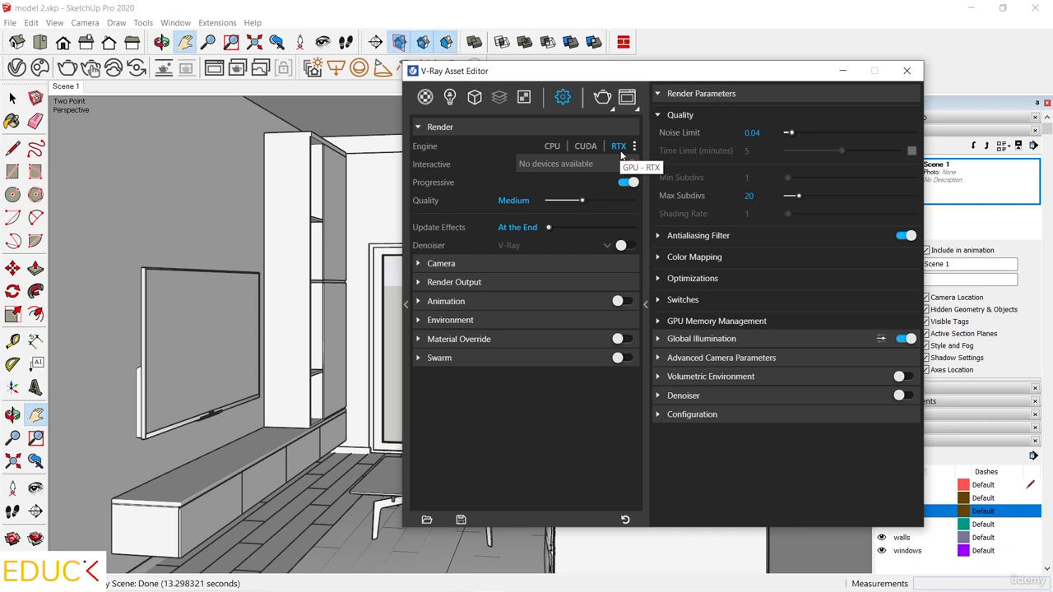
pyautogui.click(585, 146)
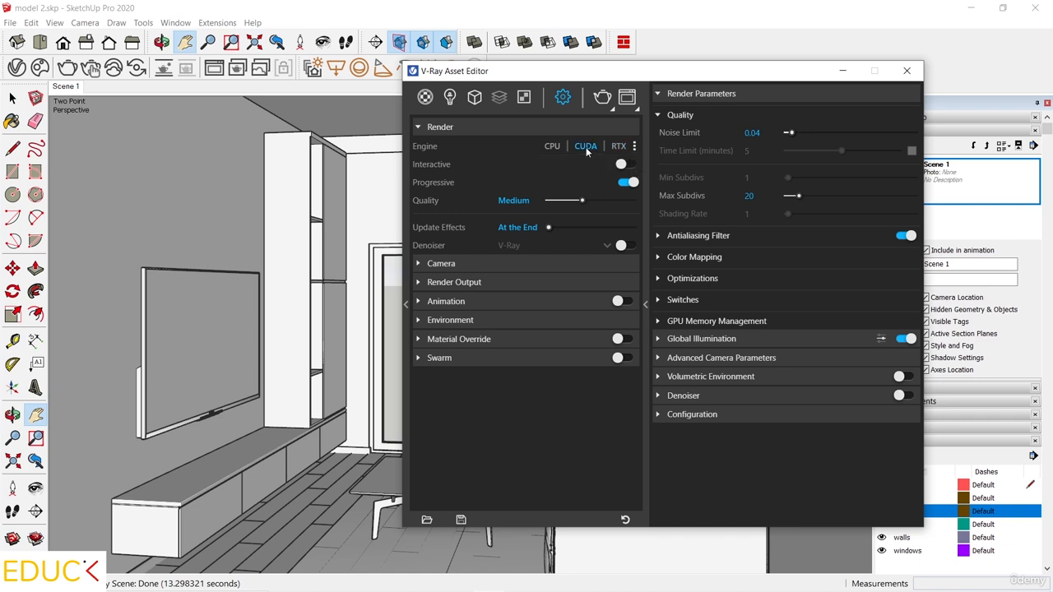
pyautogui.click(635, 147)
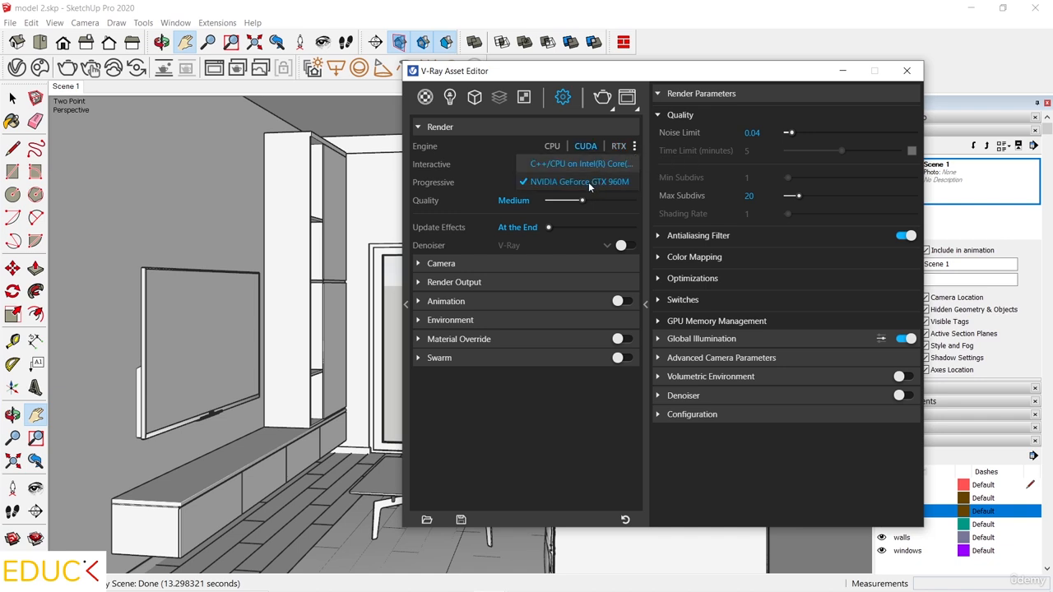
pyautogui.click(502, 151)
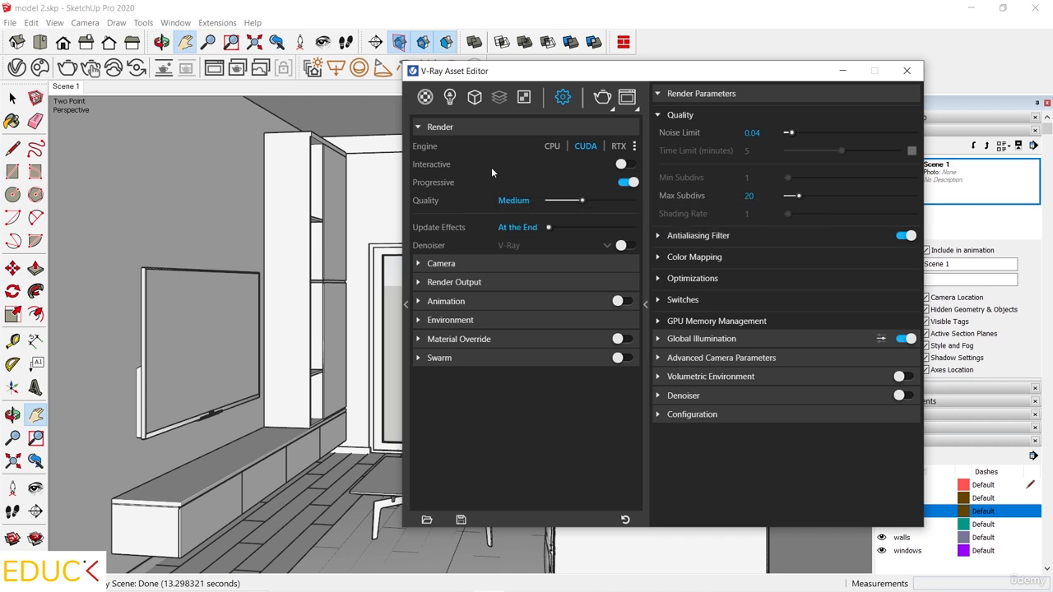
# Step: Turn on Interactive mode and start rendering the scene
pyautogui.click(627, 164)
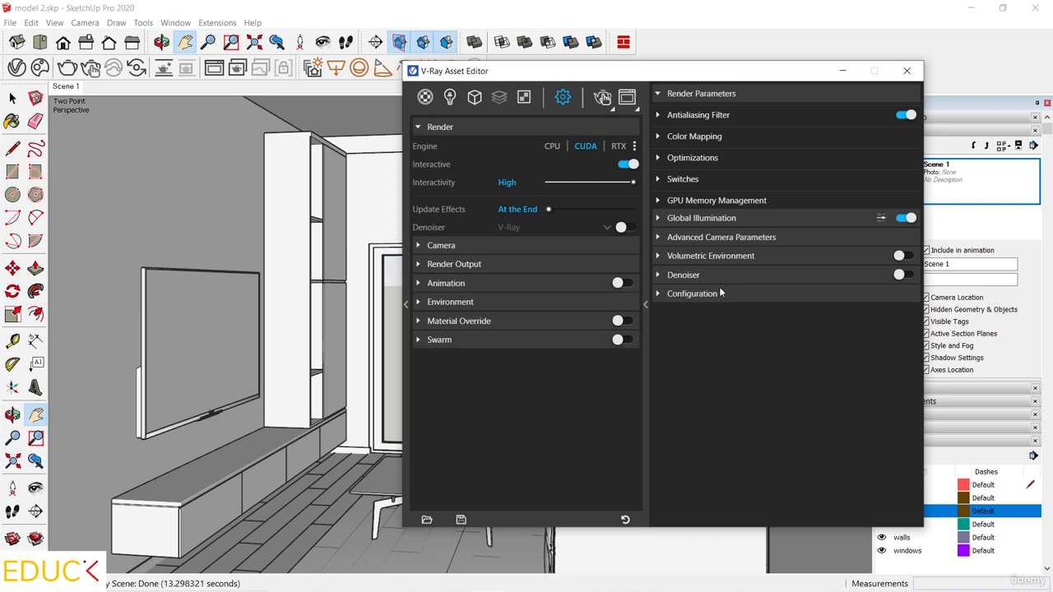
pyautogui.click(604, 99)
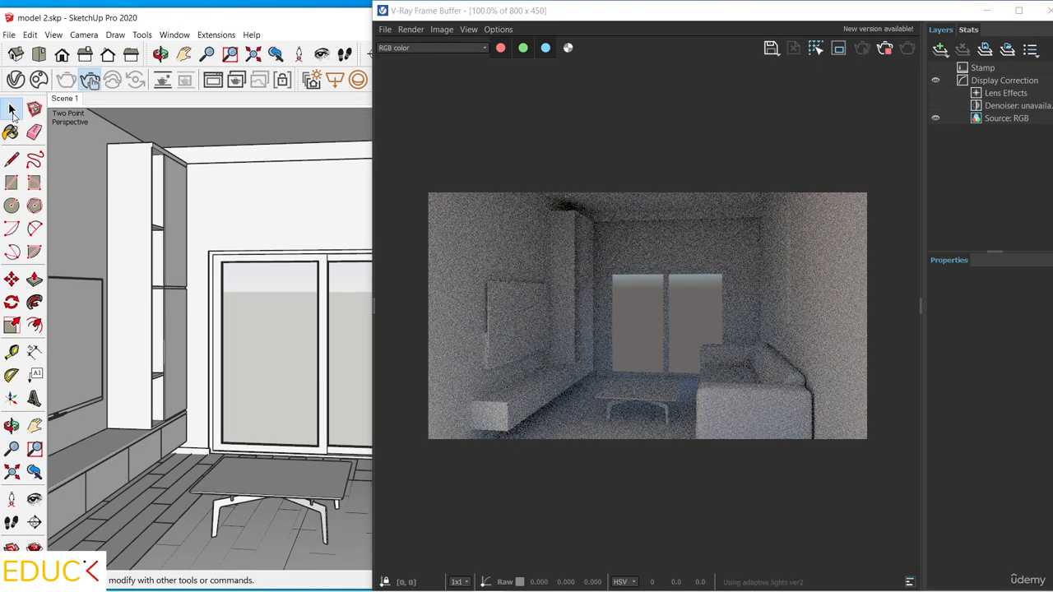
# Step: Try raising the coffee table above the floor during the interactive render, and undo the move
pyautogui.click(260, 475)
pyautogui.click(11, 280)
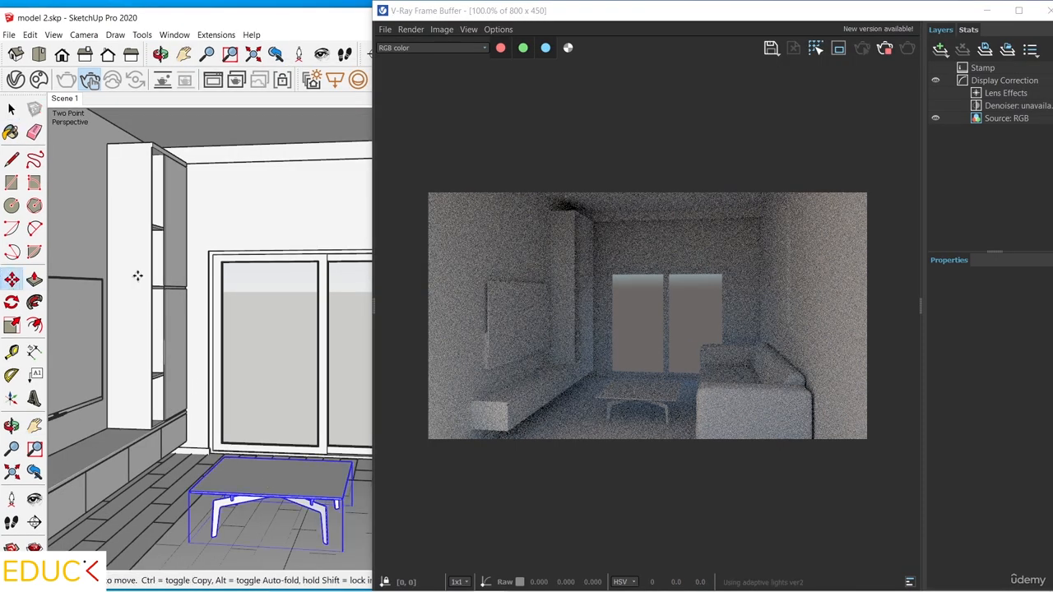
pyautogui.click(197, 308)
pyautogui.click(197, 258)
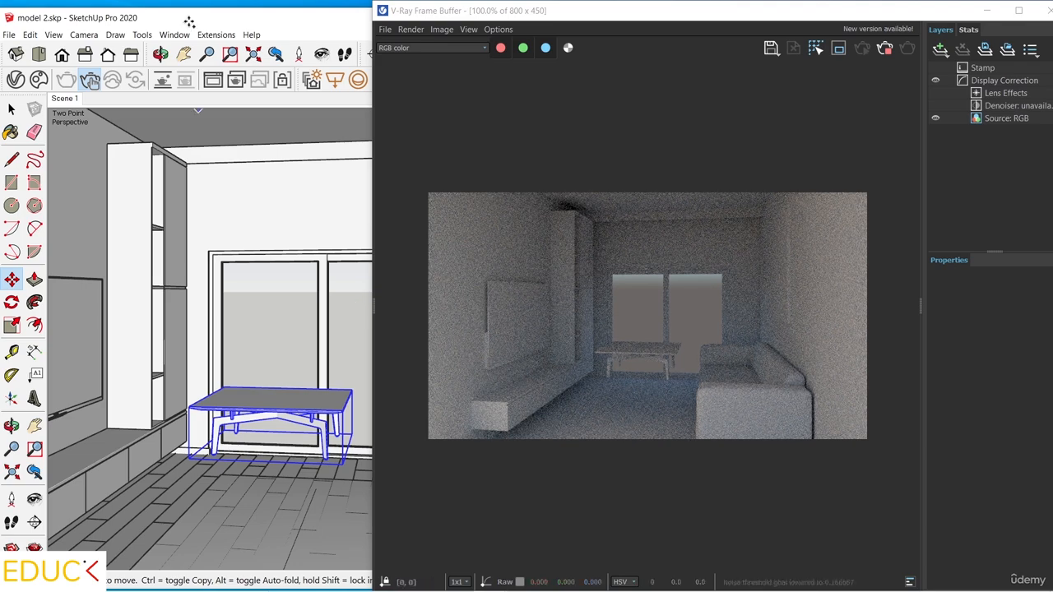
pyautogui.hotkey('ctrl', 'z')
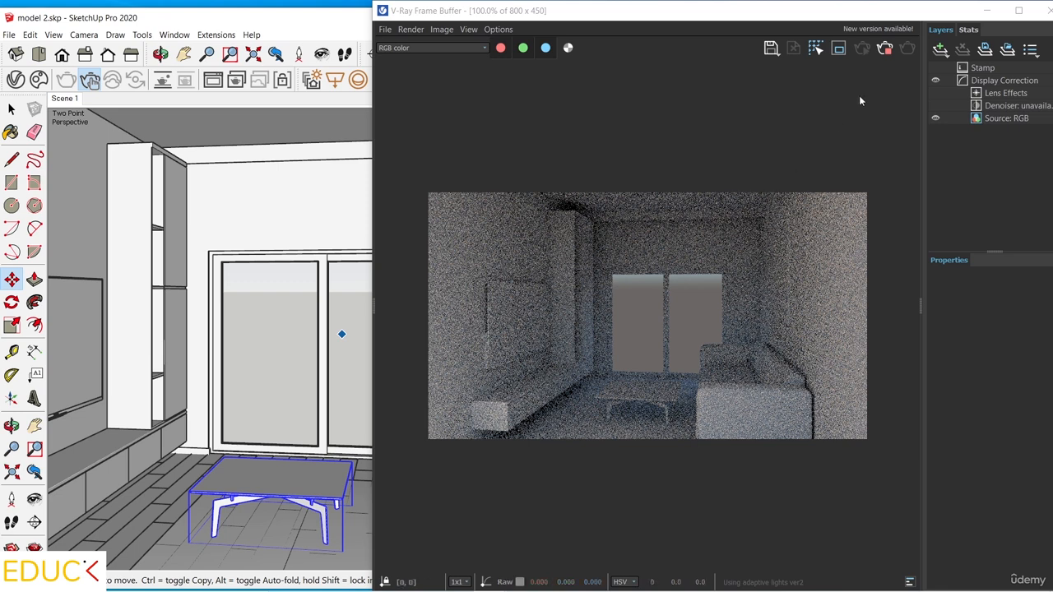
# Step: Stop the interactive render and turn off Interactive mode
pyautogui.click(885, 51)
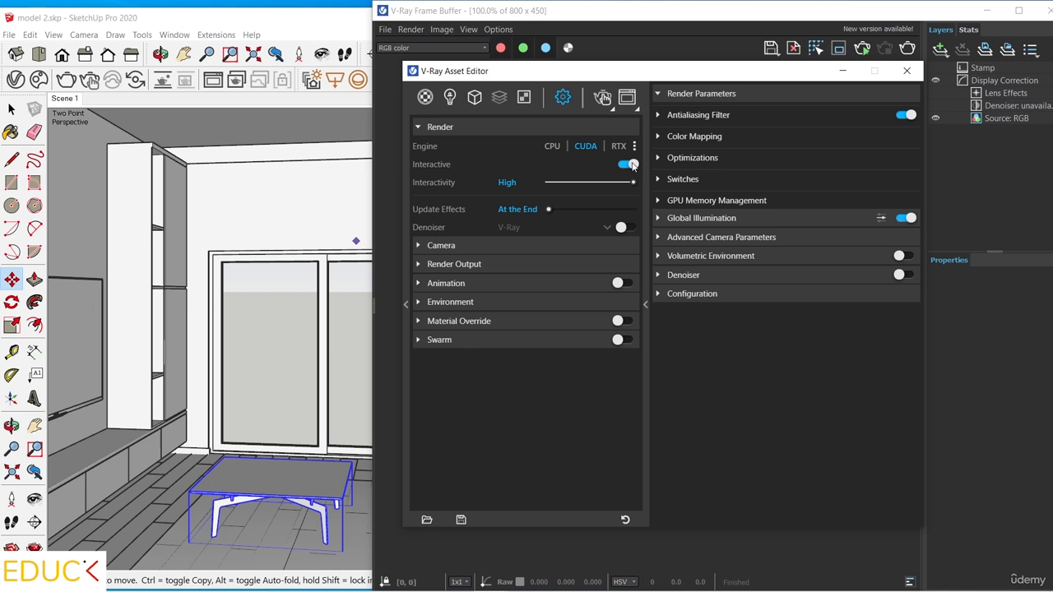
pyautogui.click(629, 165)
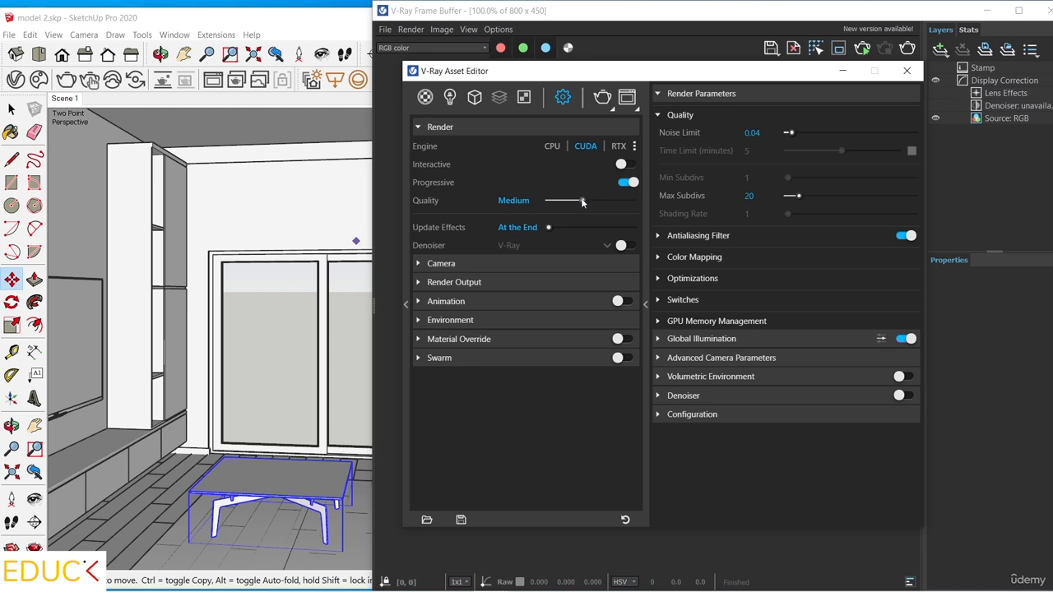
# Step: Try the High+ render quality, return it to Medium, and render the living room scene
pyautogui.moveTo(579, 205); pyautogui.dragTo(635, 204)
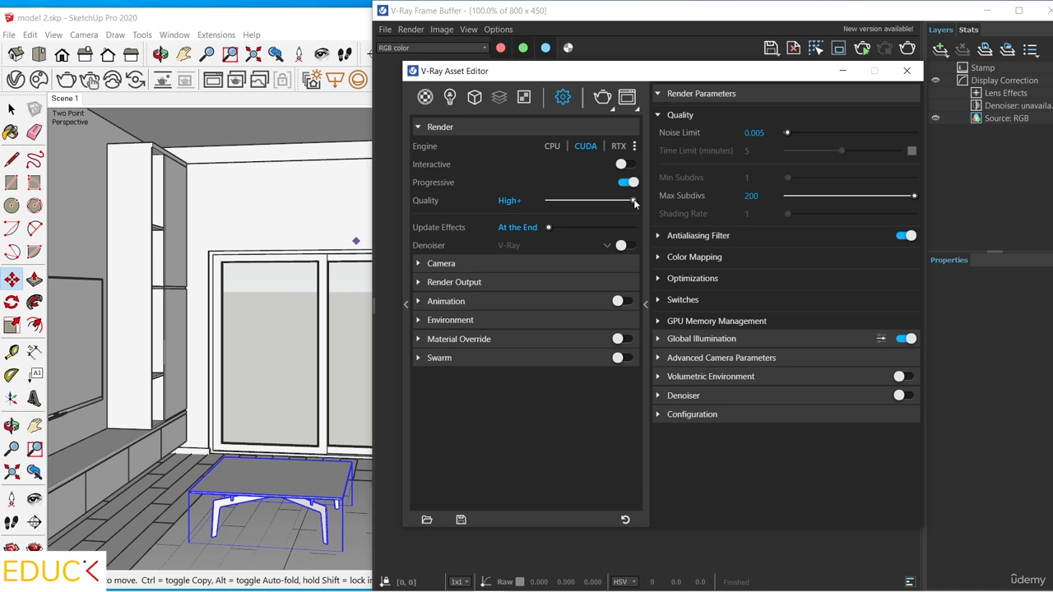
pyautogui.moveTo(633, 201); pyautogui.dragTo(580, 202)
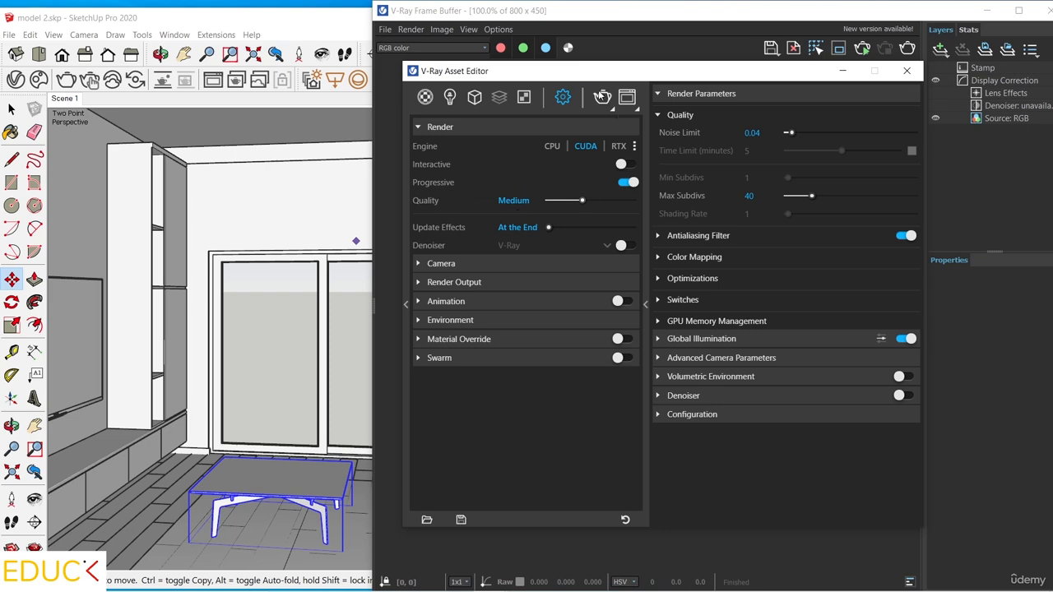
pyautogui.click(602, 97)
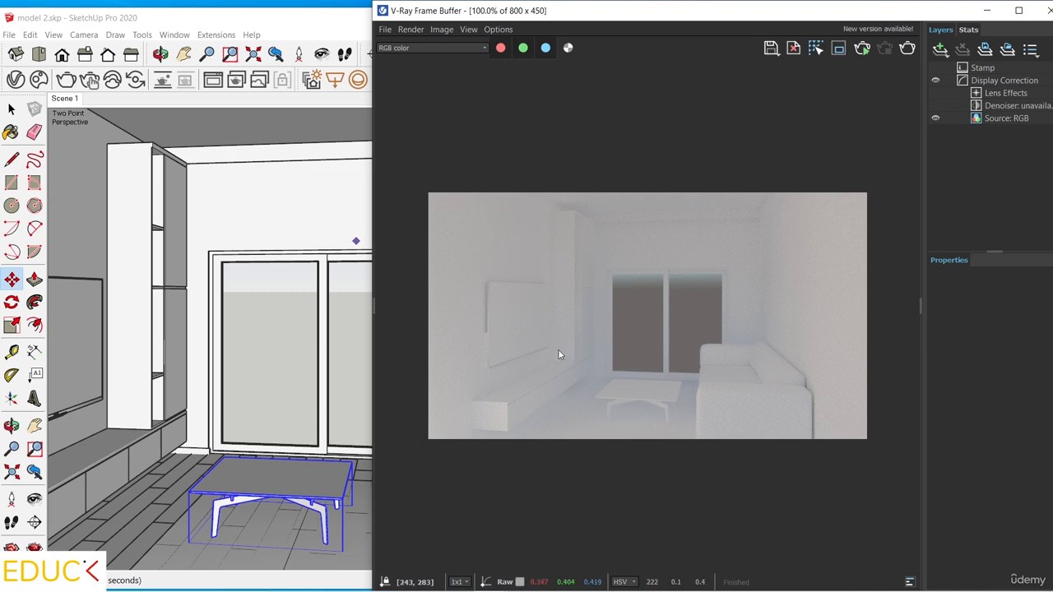
pyautogui.scroll(1, 551, 354)
pyautogui.scroll(-1, 550, 351)
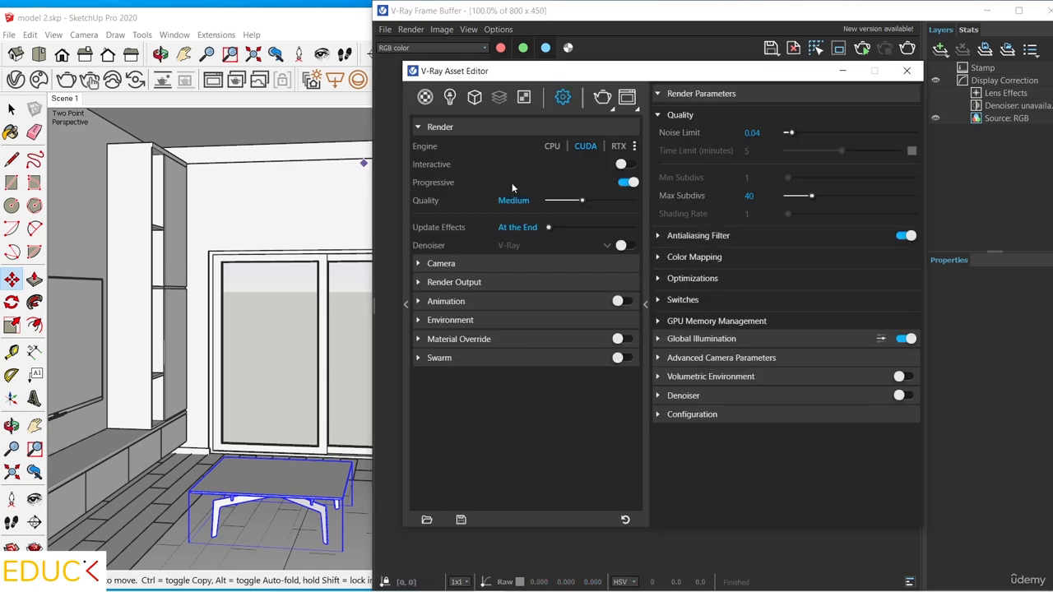
# Step: Toggle the Progressive and Interactive modes to compare their settings, leaving Progressive on and Interactive off
pyautogui.click(628, 183)
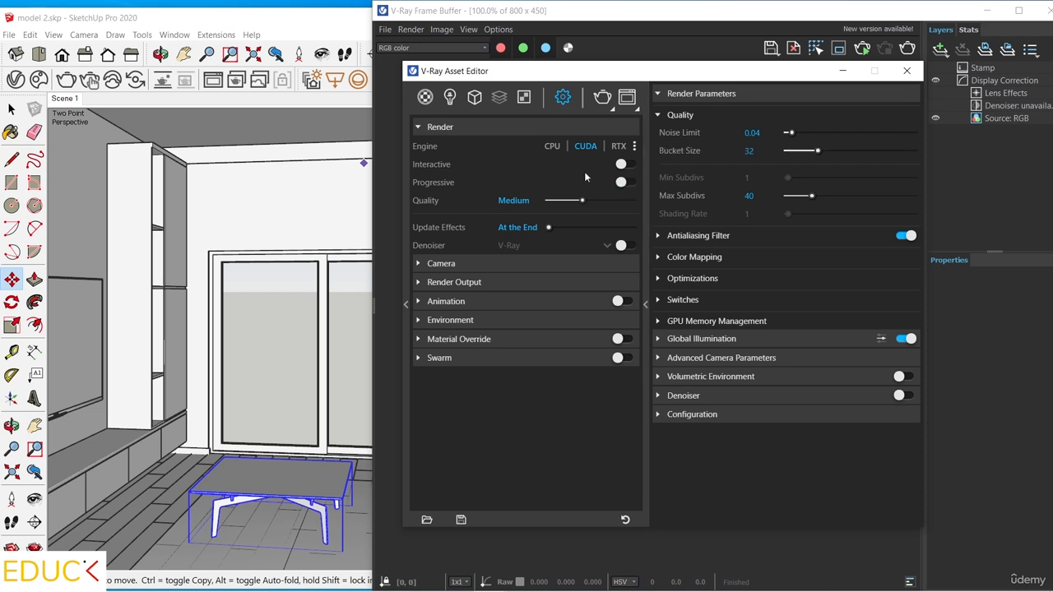
pyautogui.moveTo(725, 140)
pyautogui.click(625, 165)
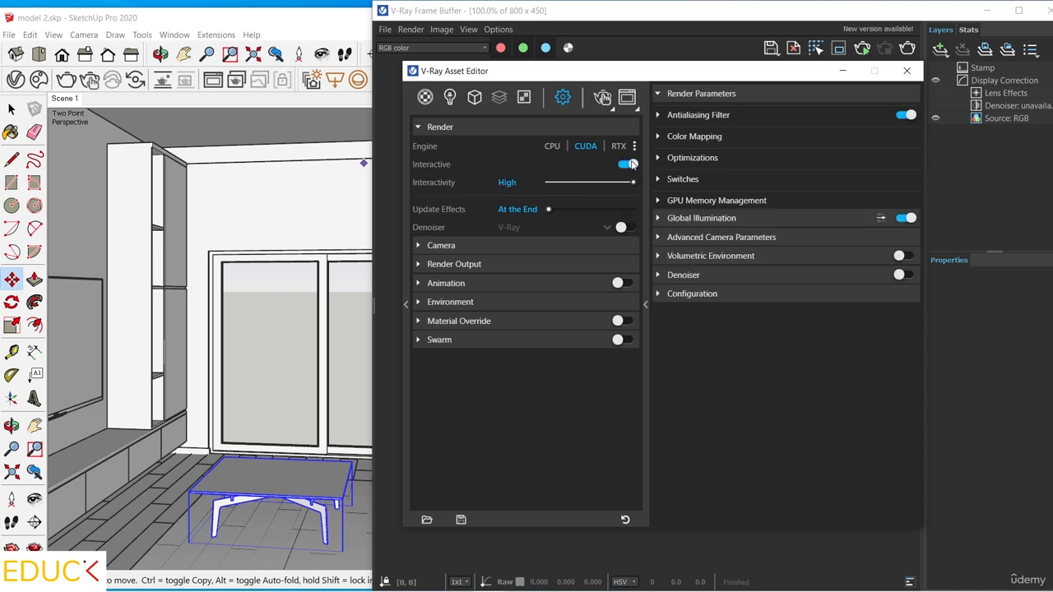
pyautogui.click(629, 164)
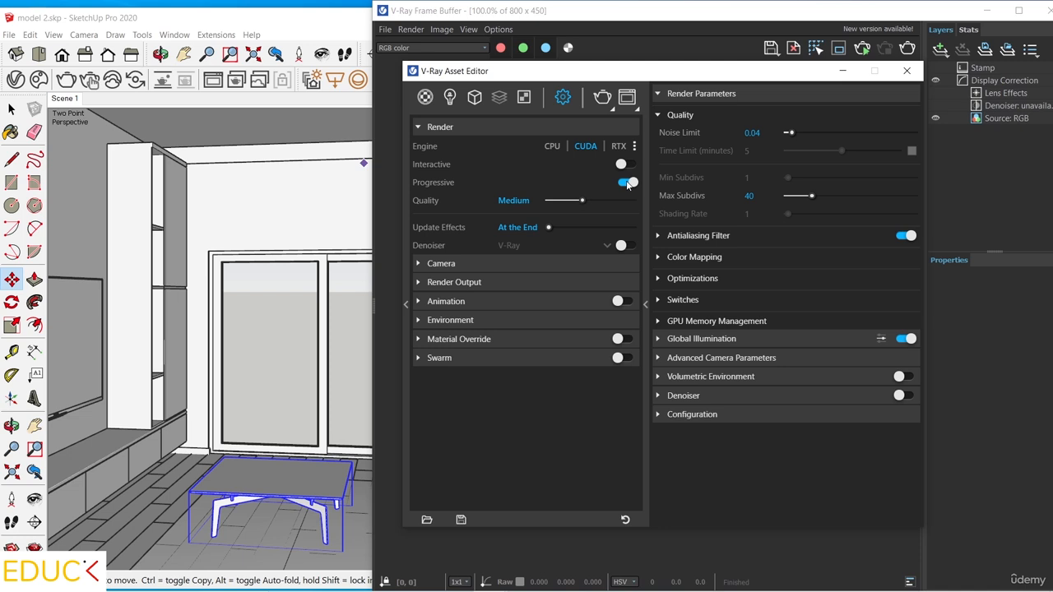
pyautogui.click(626, 182)
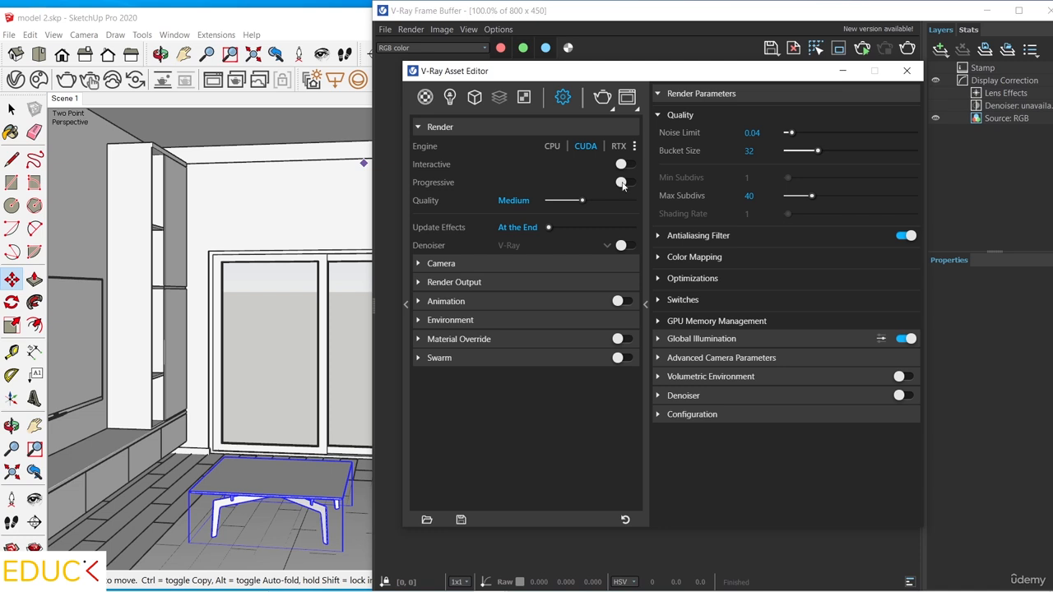
pyautogui.click(622, 182)
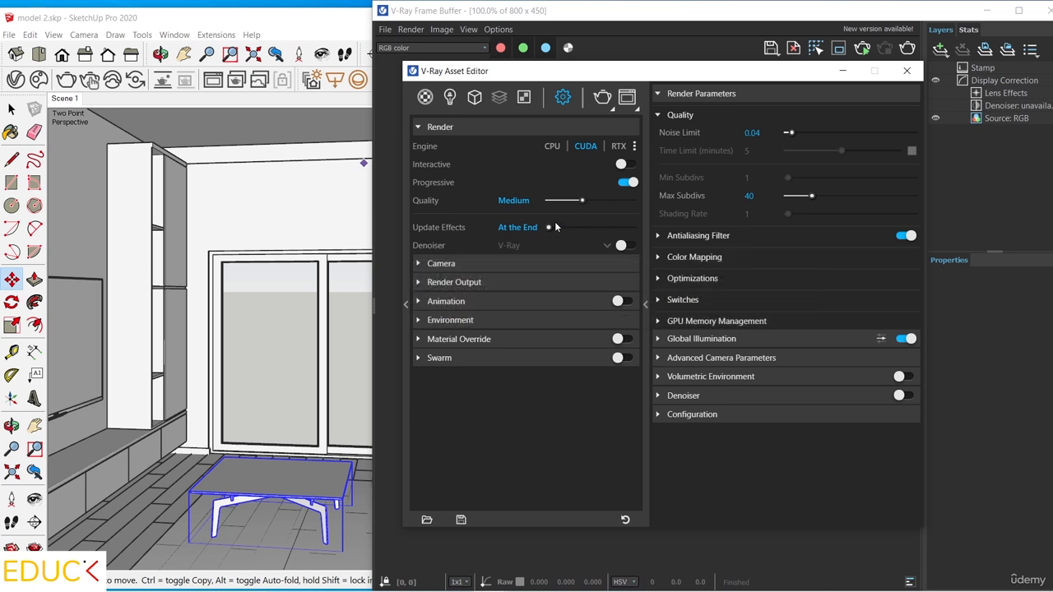
# Step: Turn on the denoiser and choose V-Ray as its engine
pyautogui.click(623, 246)
pyautogui.click(575, 245)
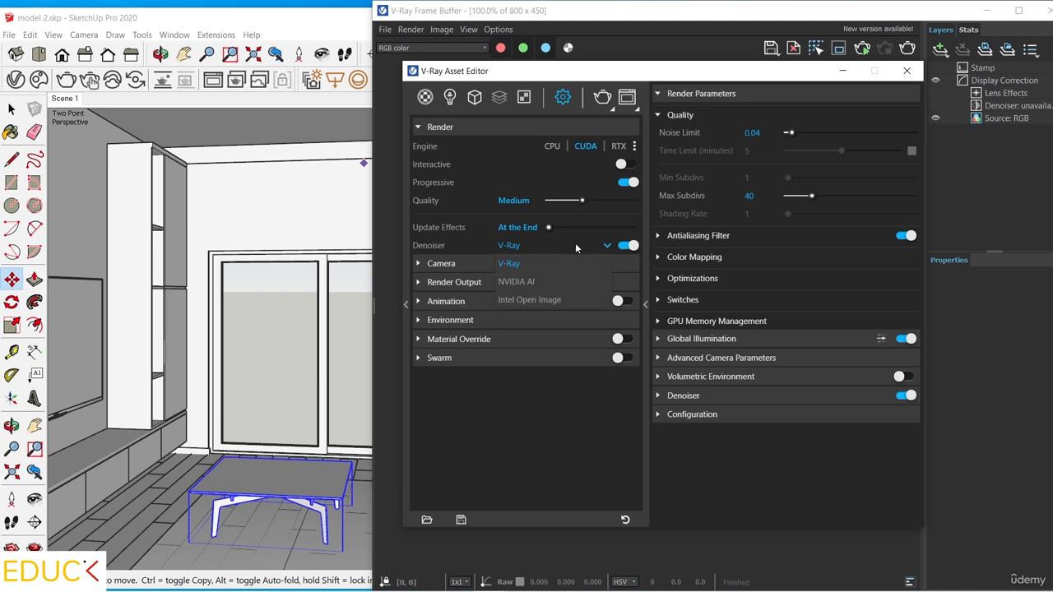
pyautogui.click(534, 267)
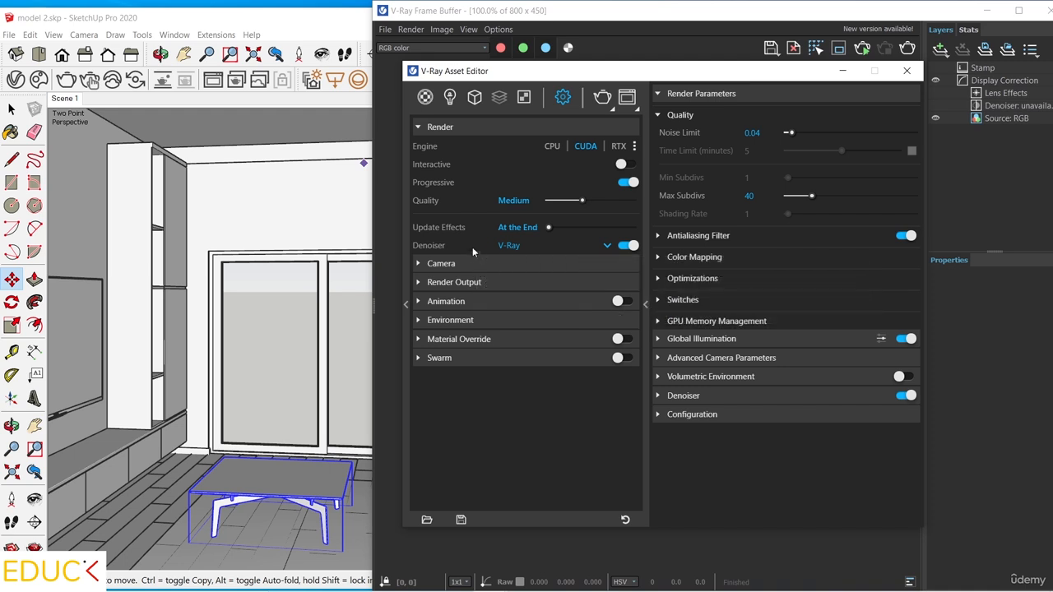
# Step: Review the render camera's type and exposure settings
pyautogui.click(449, 264)
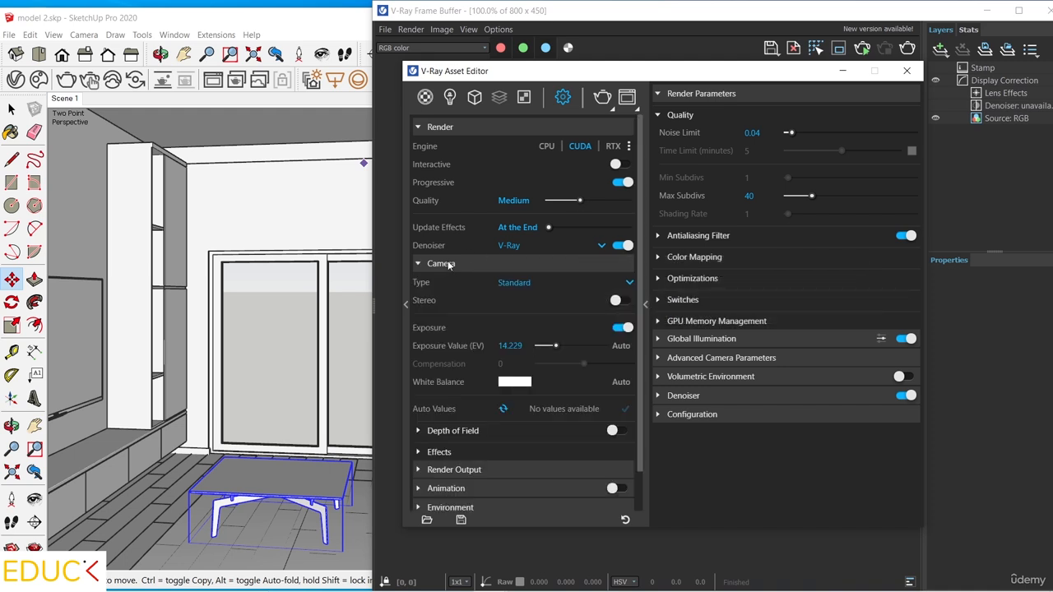
pyautogui.moveTo(436, 349)
pyautogui.click(439, 263)
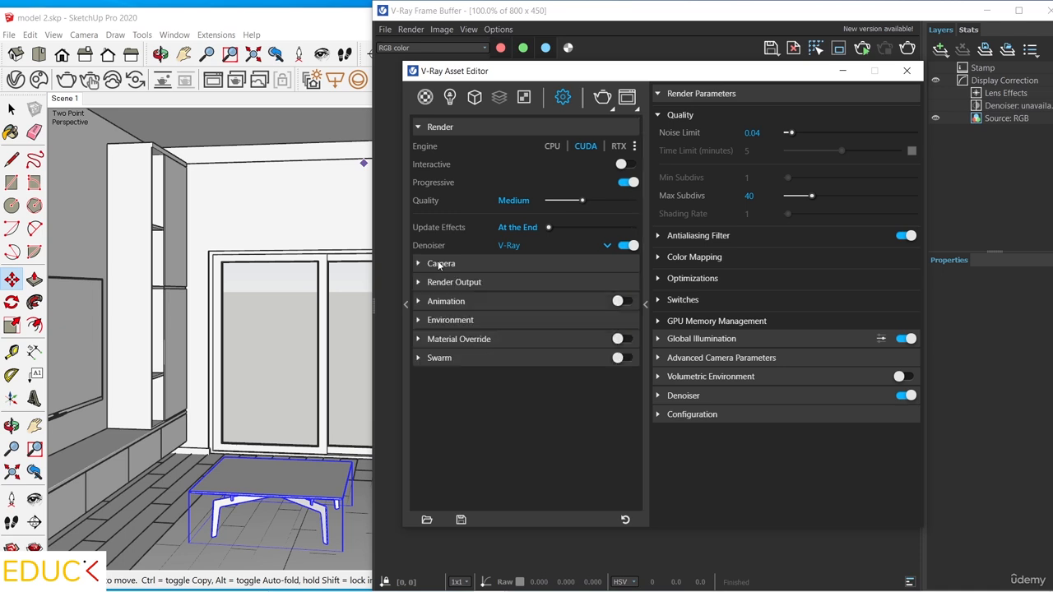
# Step: Try a render output image width of 3000 pixels, and return the width to 800
pyautogui.click(438, 283)
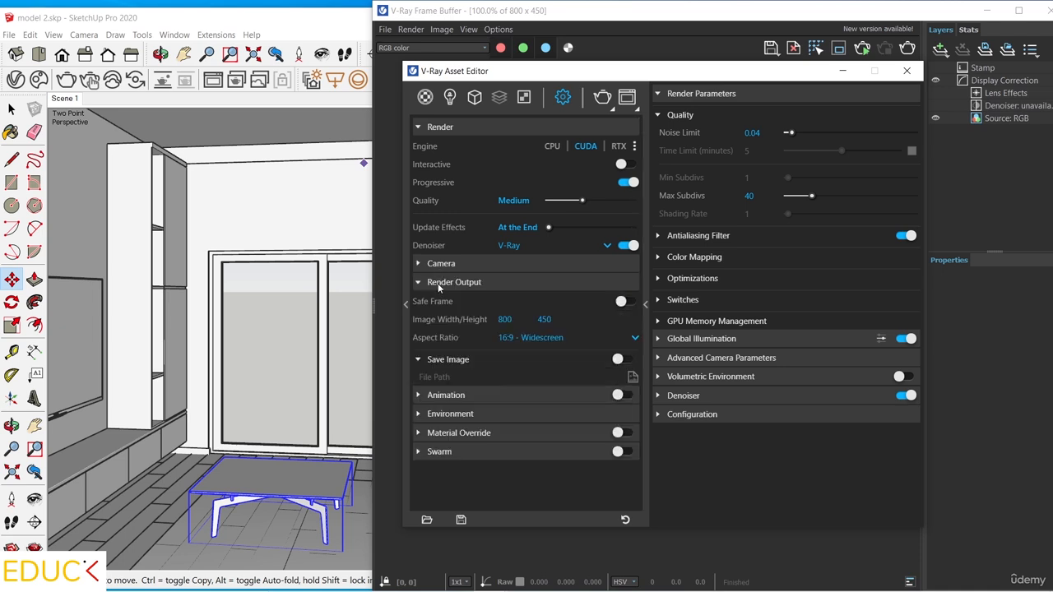
pyautogui.click(514, 325)
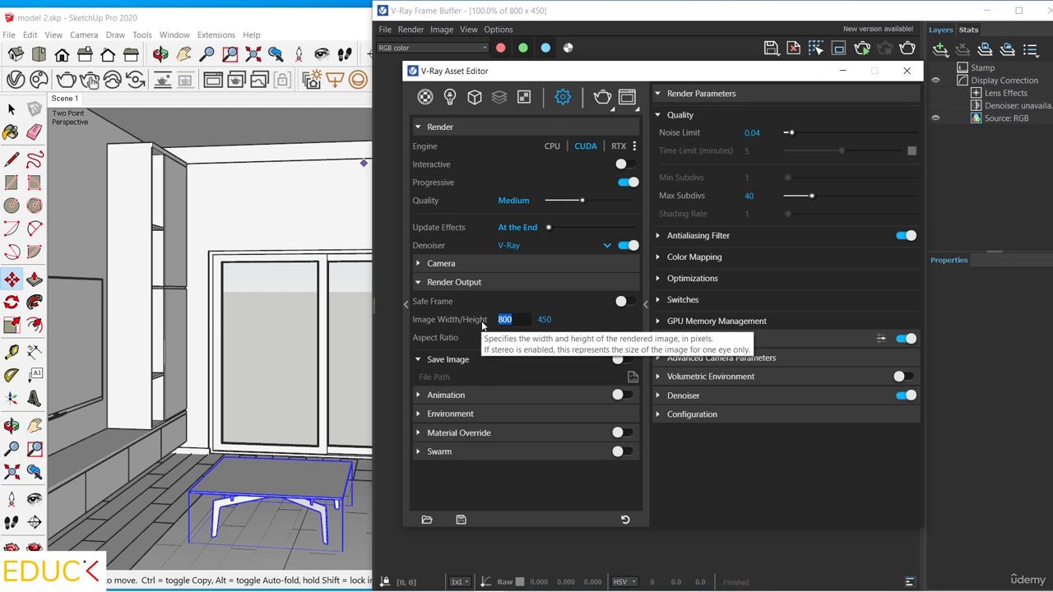
pyautogui.write('3')
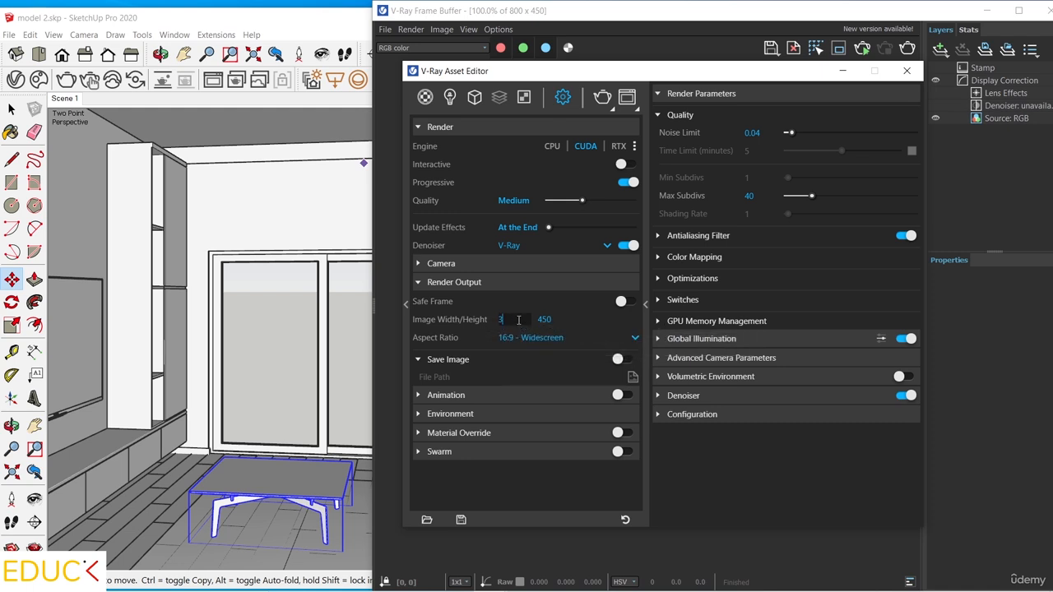
pyautogui.write('000')
pyautogui.press('Return')
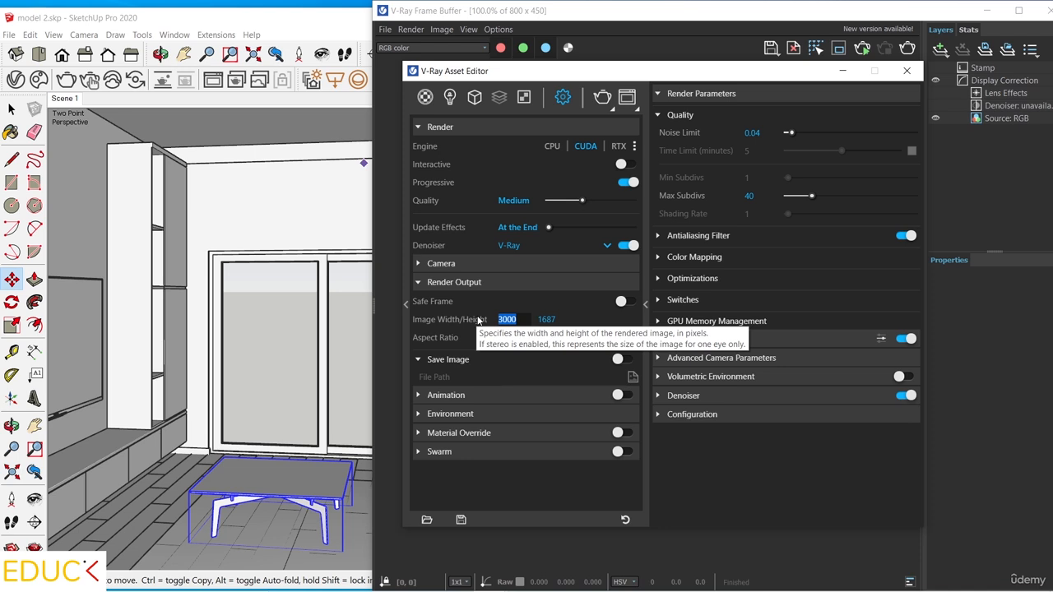
pyautogui.write('800')
pyautogui.press('Return')
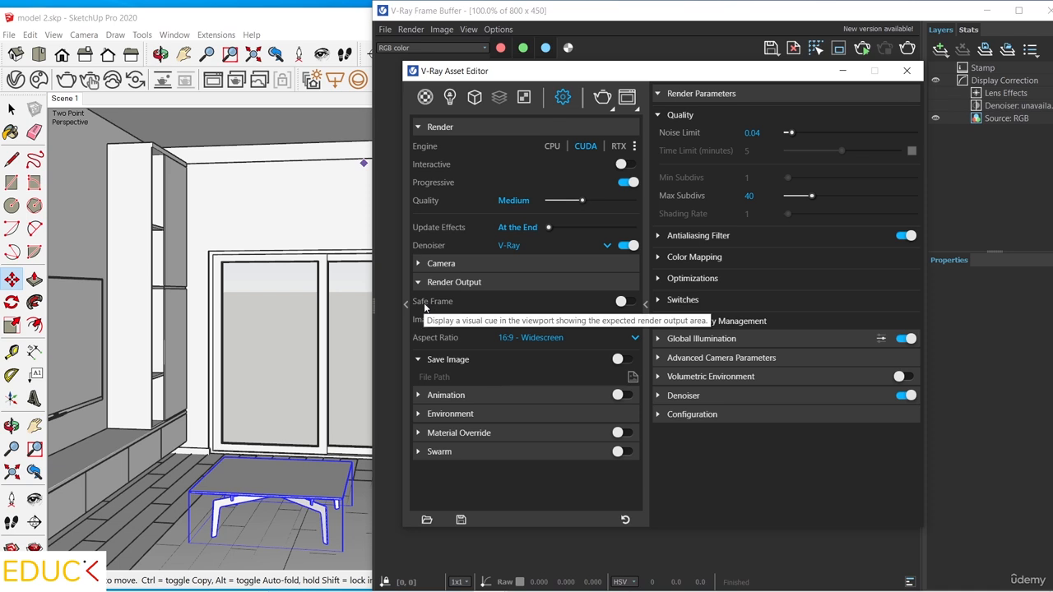
# Step: Turn on Safe Frame, set the output aspect ratio to 1:1 - Square, and check the framing in the viewport
pyautogui.click(625, 302)
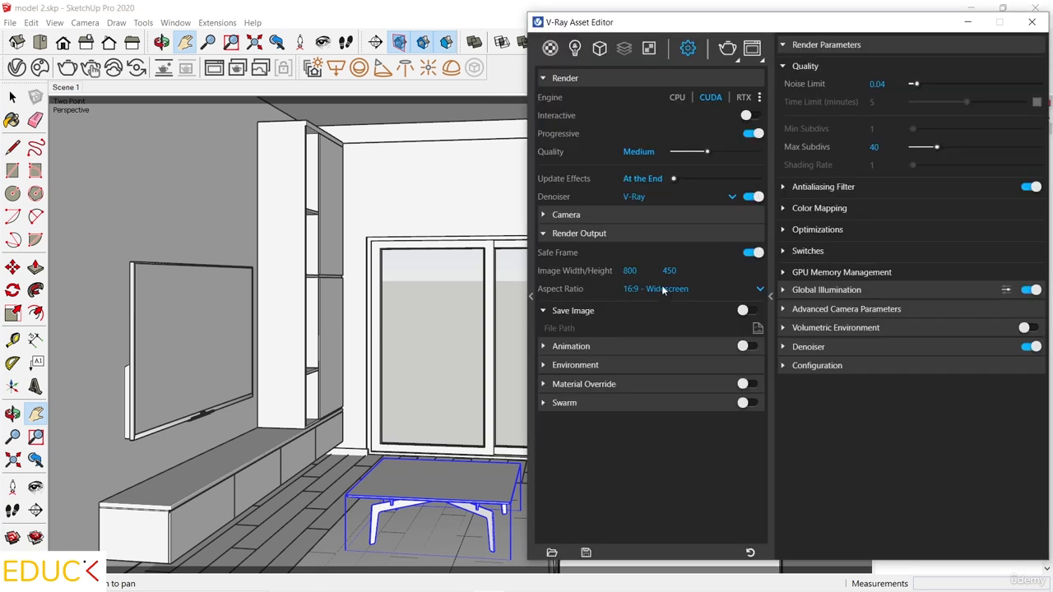
pyautogui.click(661, 288)
pyautogui.click(658, 324)
pyautogui.moveTo(557, 31); pyautogui.dragTo(775, 375)
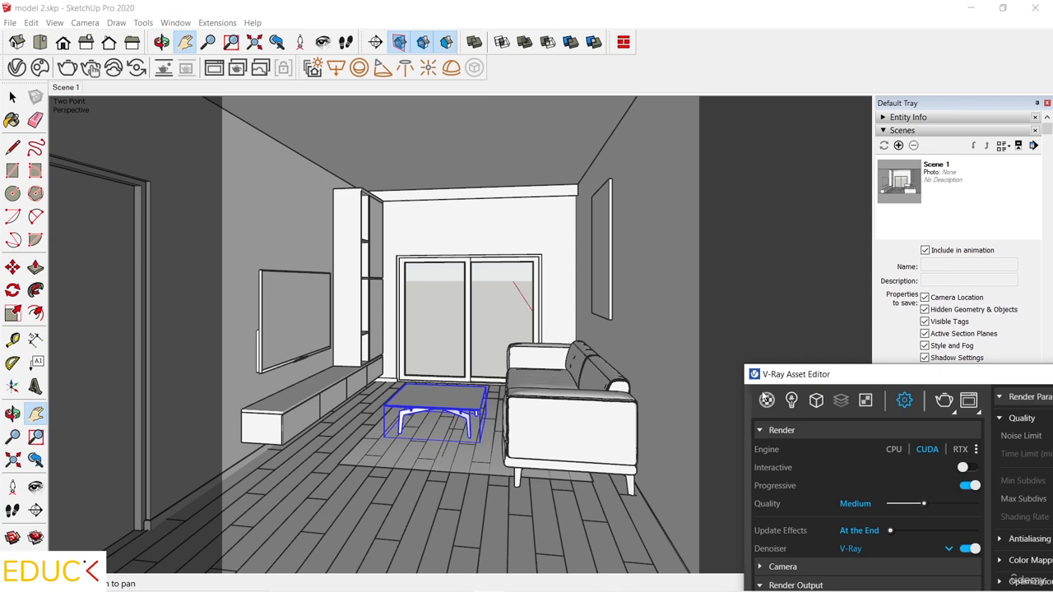
pyautogui.moveTo(795, 379); pyautogui.dragTo(471, 59)
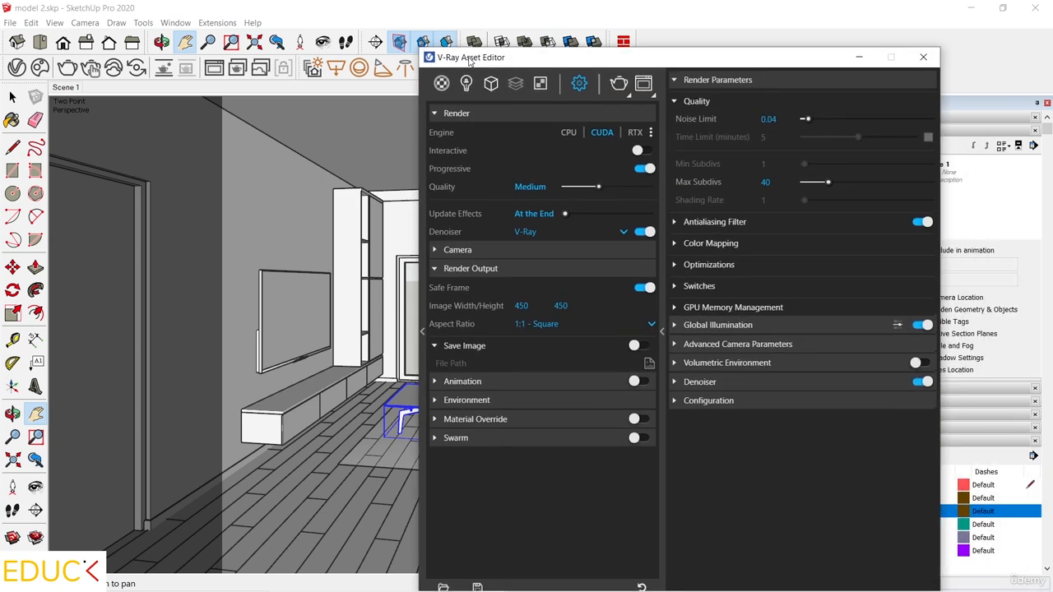
# Step: Set the render output aspect ratio to 16:9 - Widescreen and collapse the Render Output settings
pyautogui.click(543, 321)
pyautogui.click(541, 344)
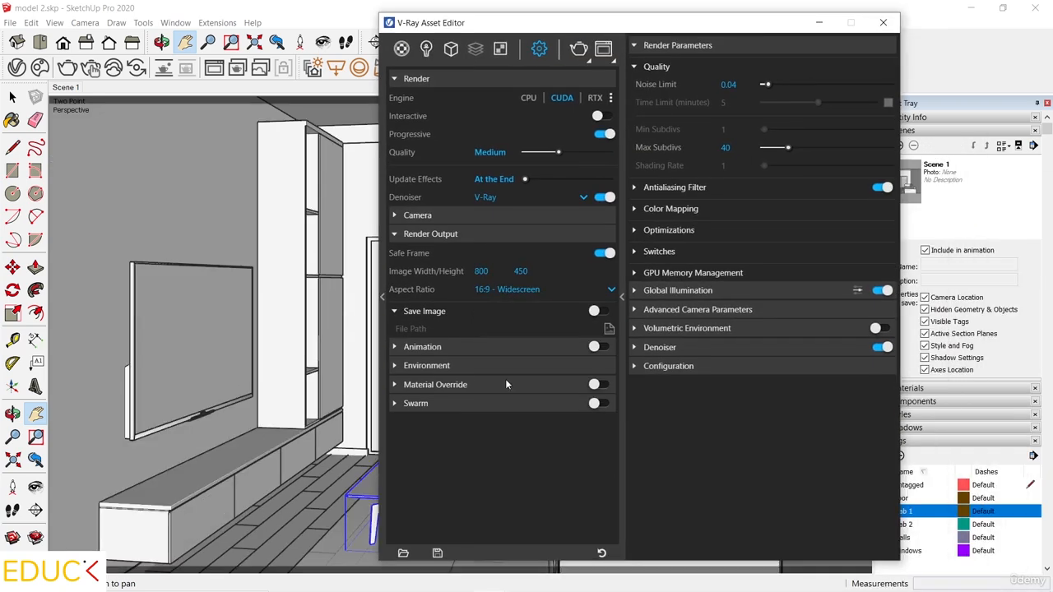
pyautogui.click(427, 234)
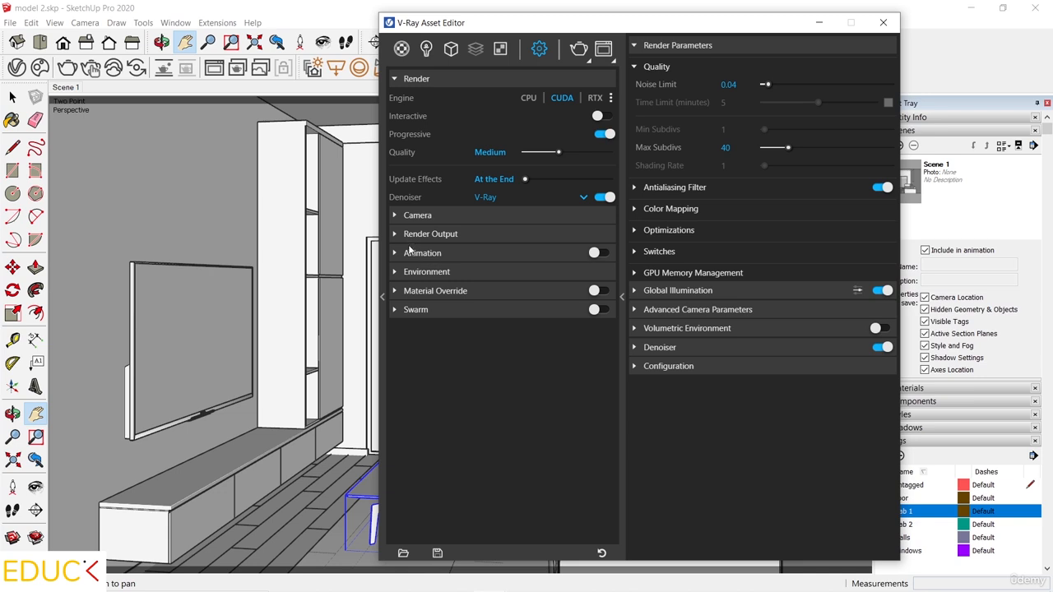
# Step: Expand the Material Override settings, and review the scene's V-Ray materials alongside SketchUp's own Materials library
pyautogui.click(406, 292)
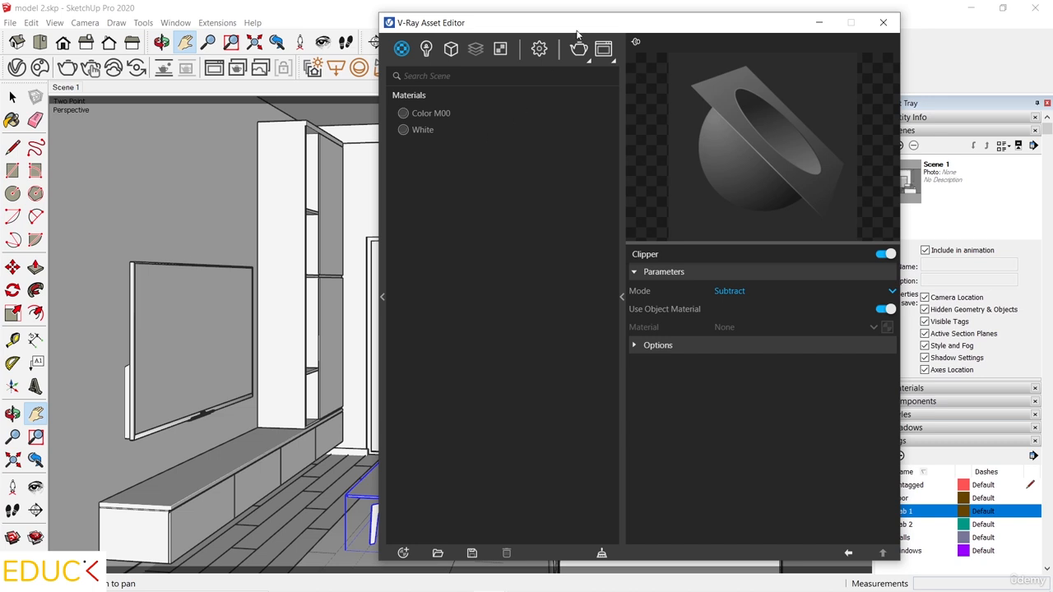
pyautogui.moveTo(578, 27); pyautogui.dragTo(456, 38)
pyautogui.click(902, 130)
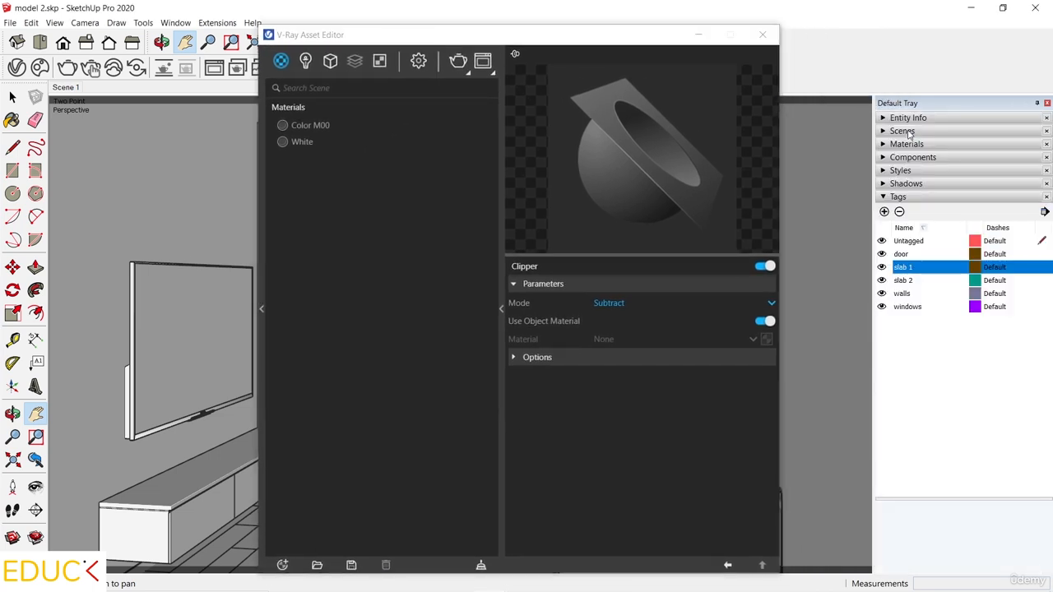
pyautogui.click(895, 144)
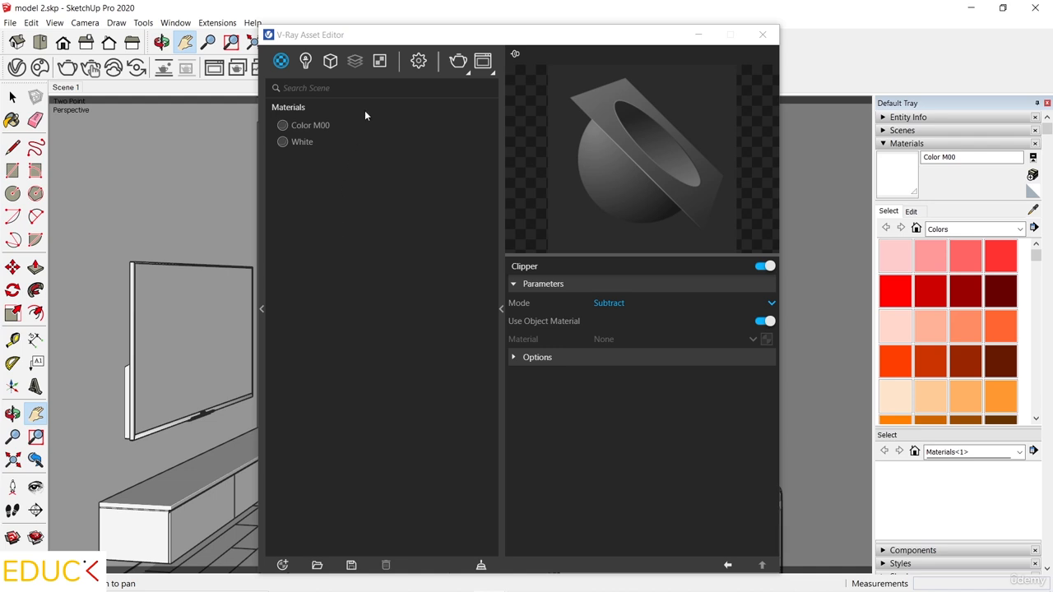
# Step: Turn on Material Override in the render settings and move the V-Ray Asset Editor aside to uncover the model
pyautogui.click(417, 63)
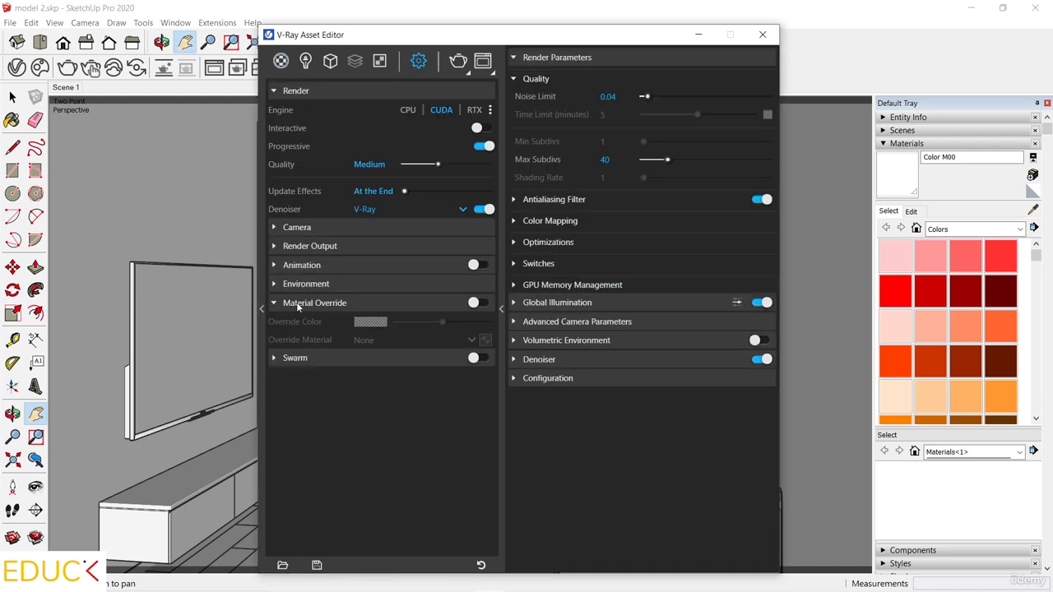
pyautogui.click(478, 302)
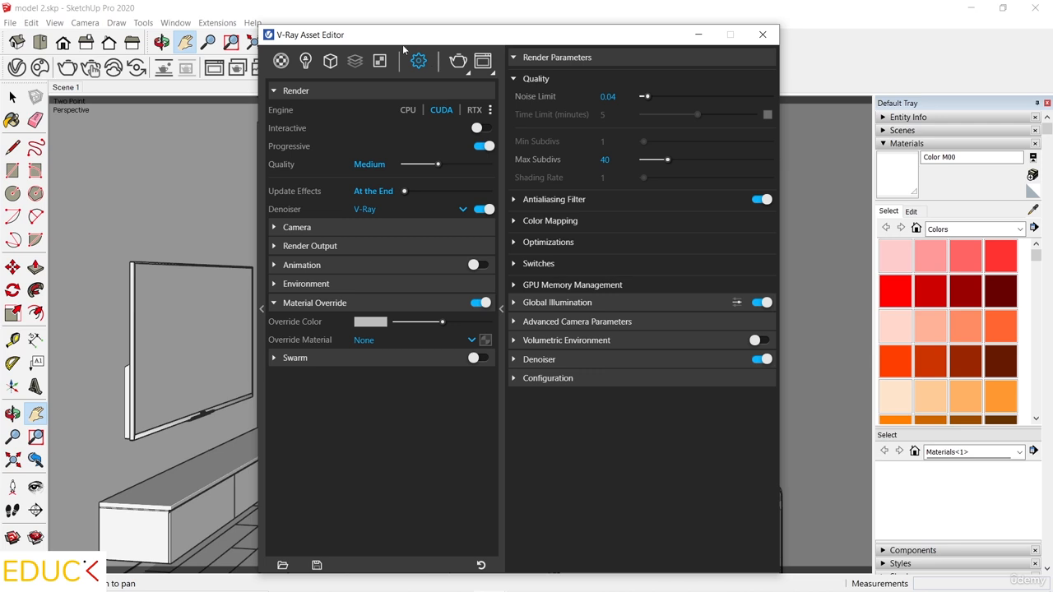
pyautogui.moveTo(403, 39); pyautogui.dragTo(738, 32)
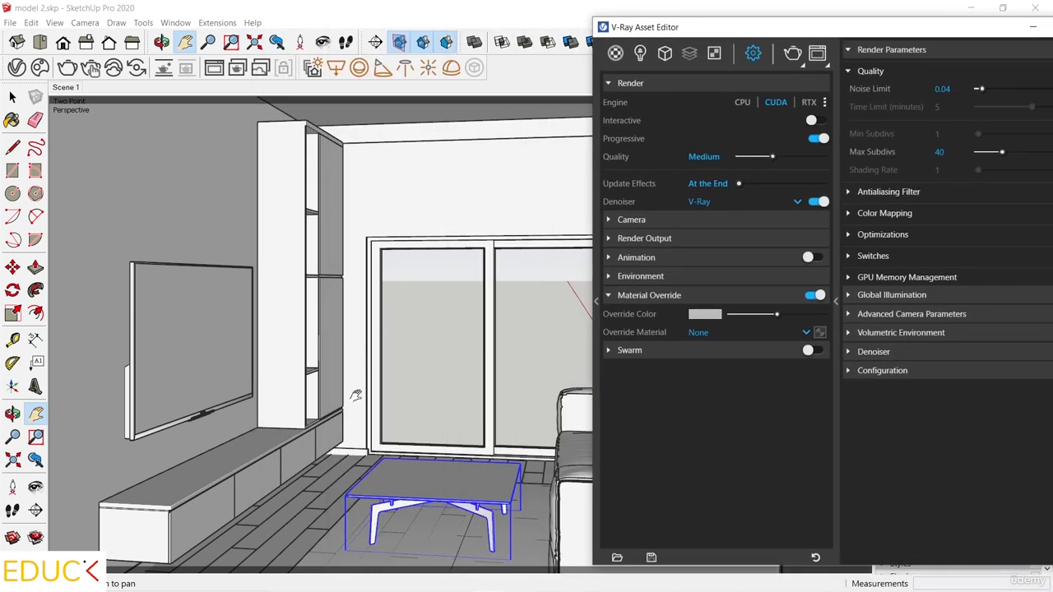
# Step: Inspect and slightly lighten the material override color, and render the living room
pyautogui.click(707, 313)
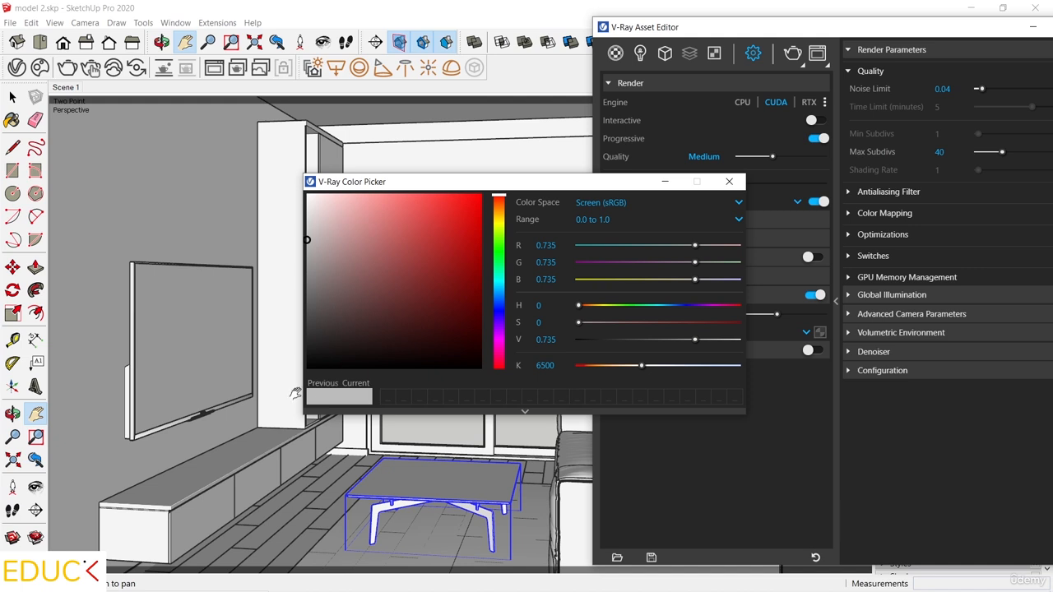
pyautogui.click(729, 182)
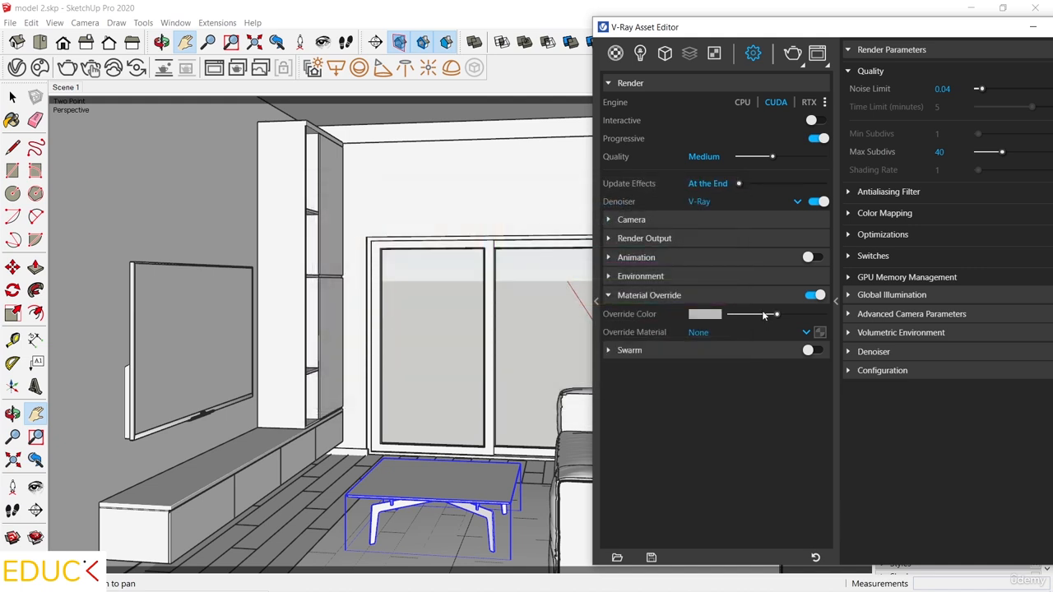
pyautogui.moveTo(777, 317); pyautogui.dragTo(795, 318)
pyautogui.click(793, 54)
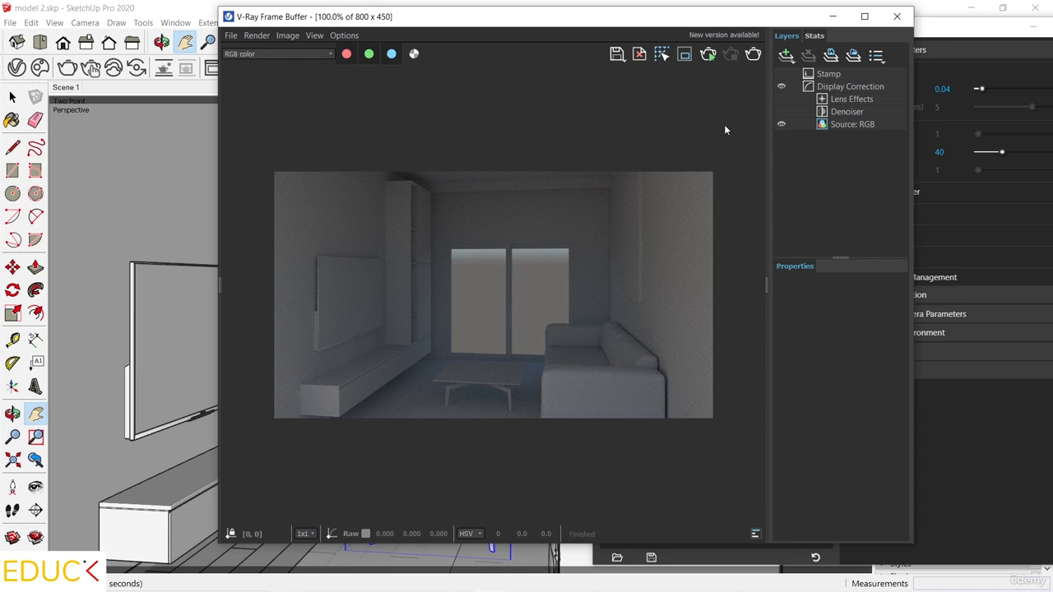